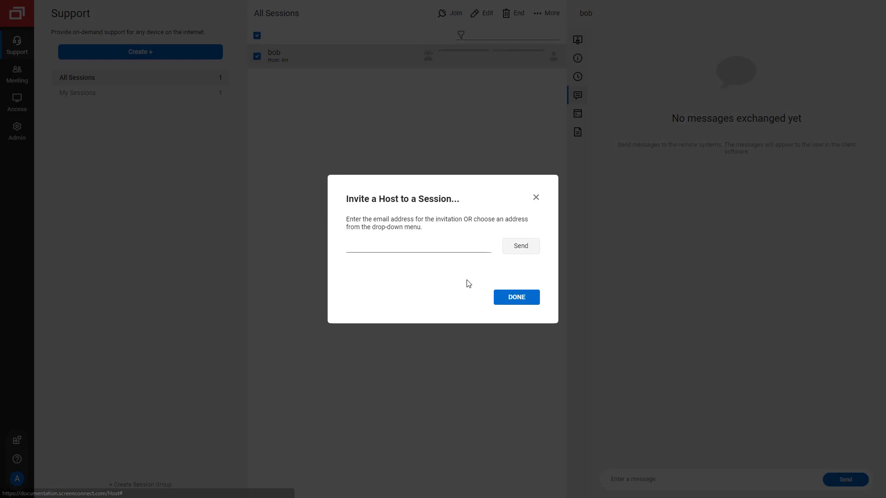
Email the bob session host invitation to the first quick-select address
click(488, 250)
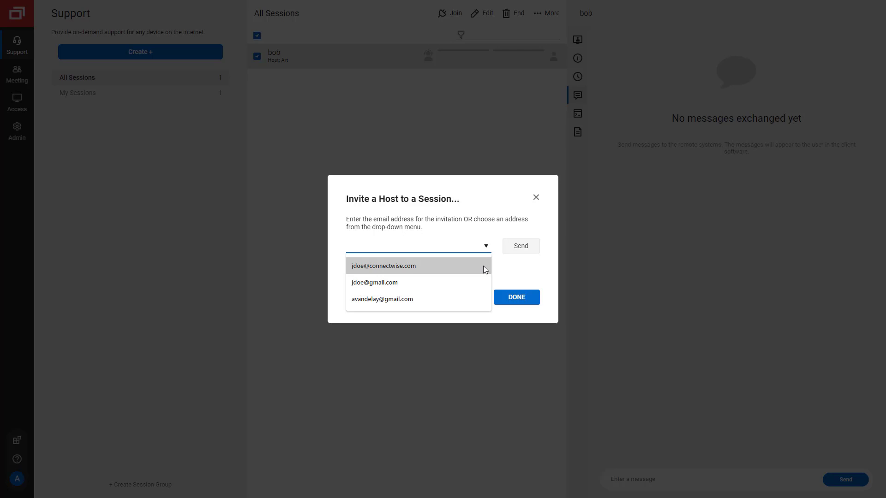
click(483, 266)
click(487, 270)
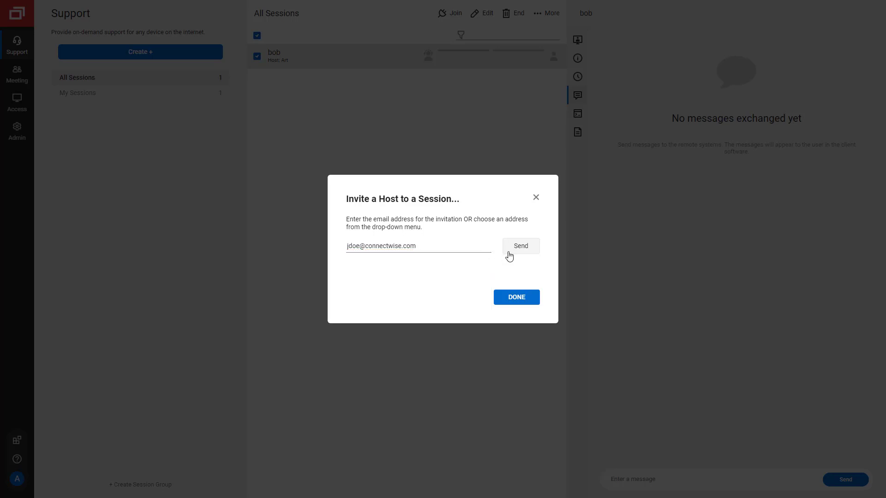
click(511, 254)
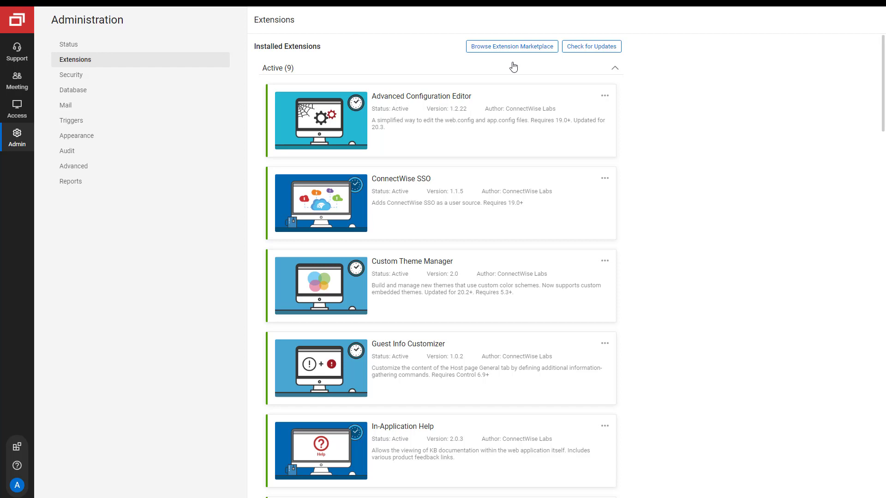
Find 'Invite Host to Session' in the marketplace by searching 'invi' and install it
click(520, 49)
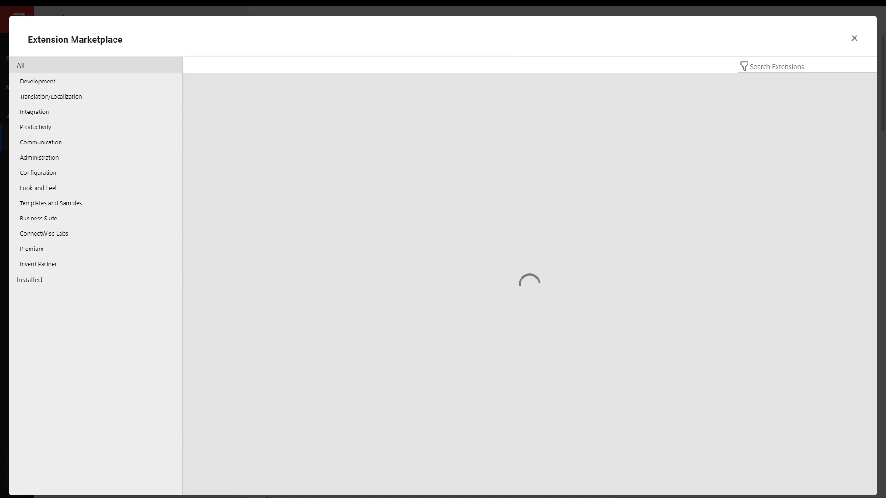
click(757, 66)
text(invi)
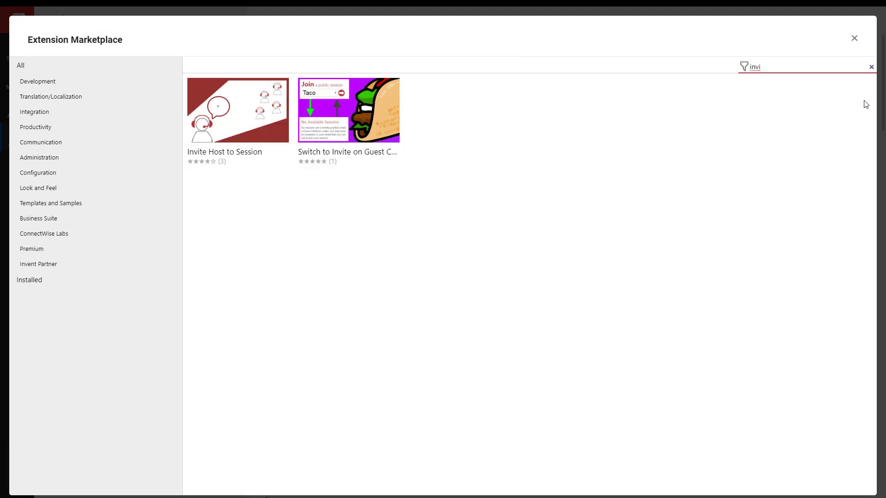
click(238, 111)
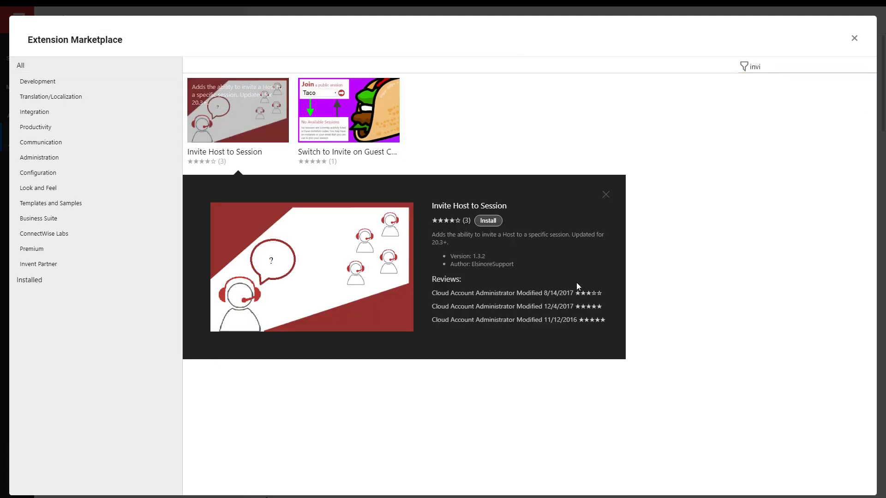
click(495, 222)
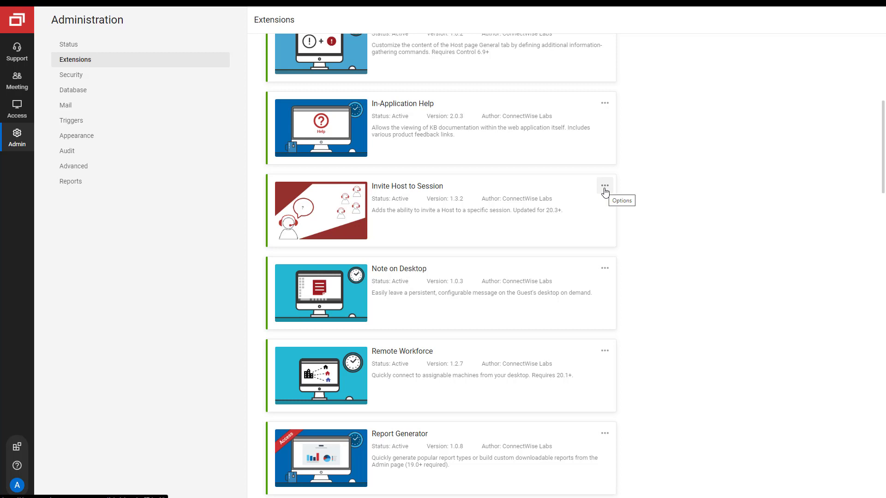
Set Email1, Email2 and Email3 to custom addresses in Edit Settings and save
click(605, 187)
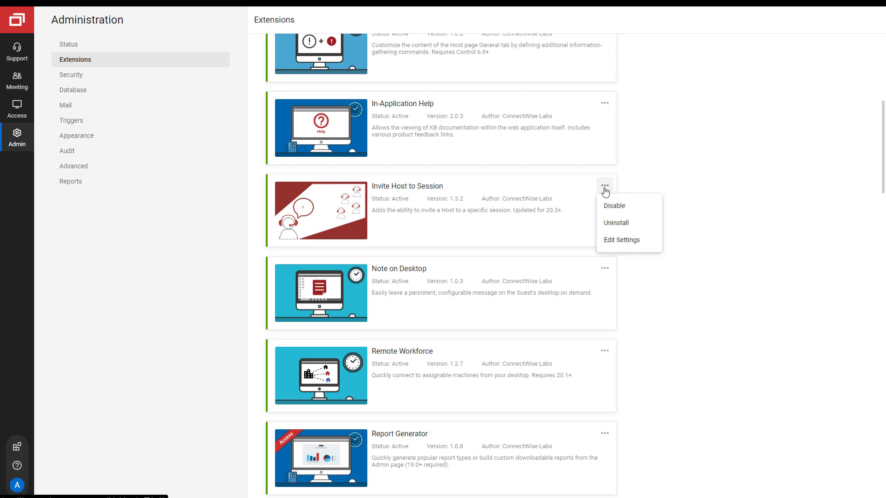
click(626, 244)
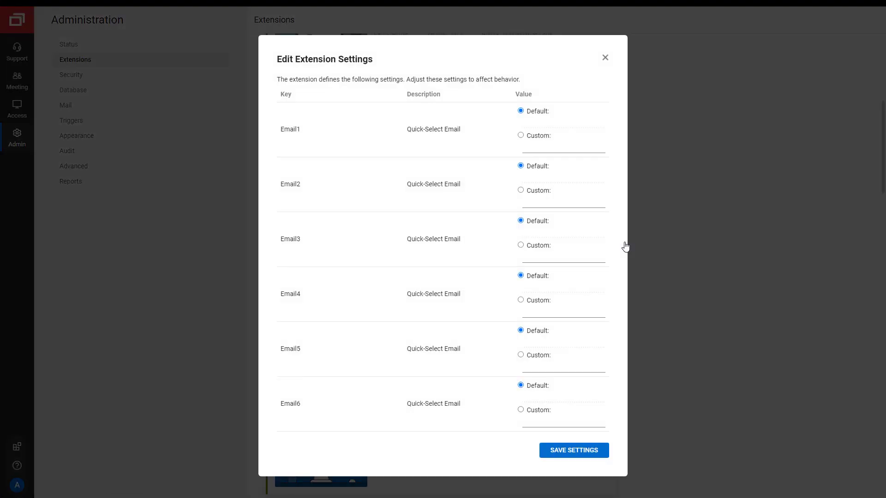
click(565, 147)
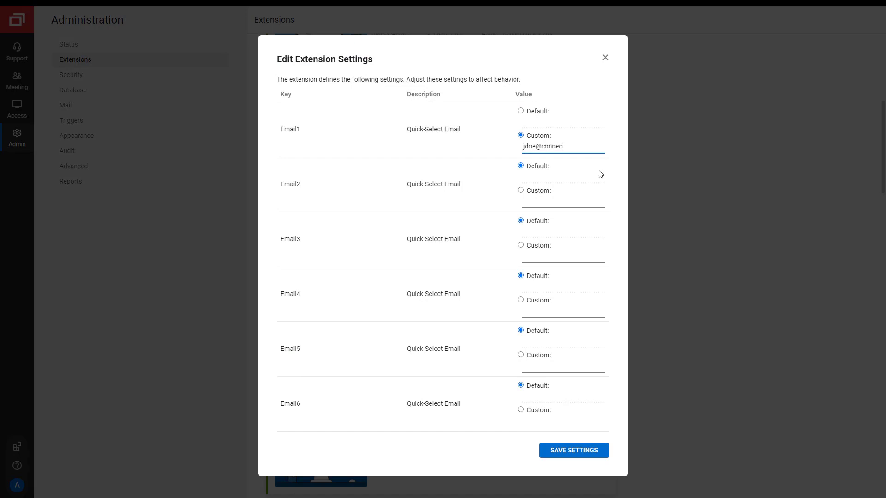
key(Tab)
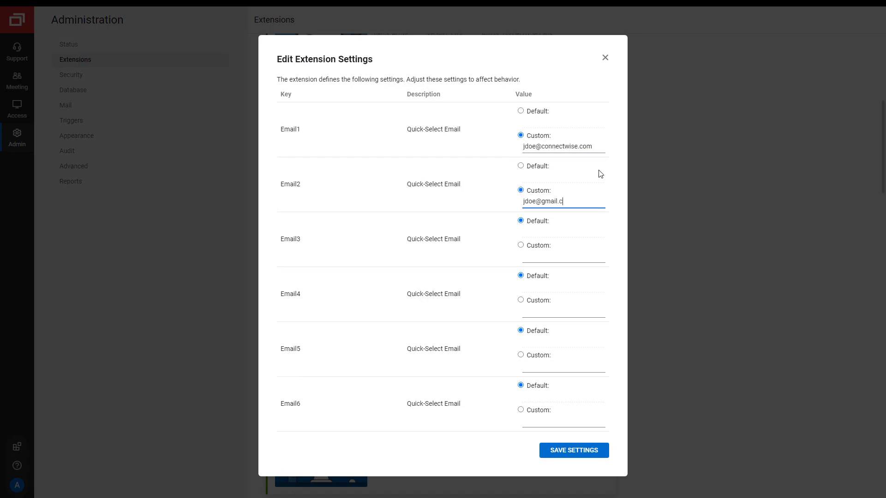
key(Tab)
key(Tab)
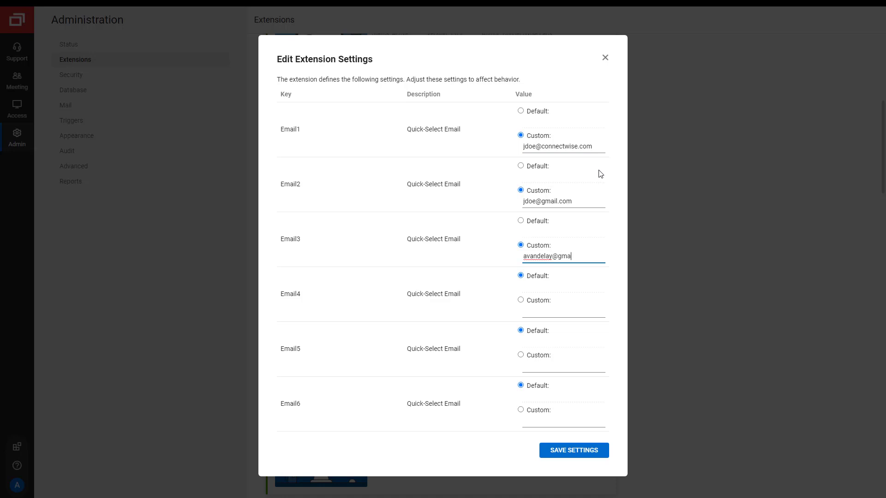
click(598, 451)
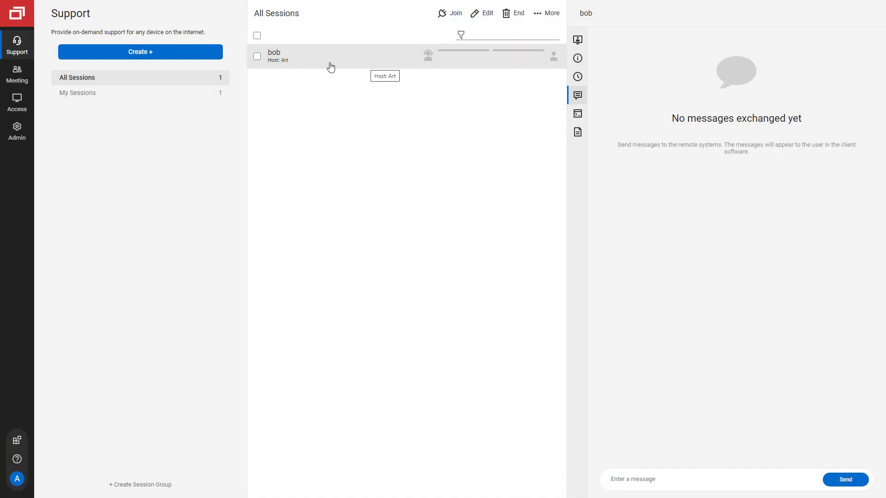
Check the bob session and open its action menu showing Invite Host
click(257, 57)
click(539, 16)
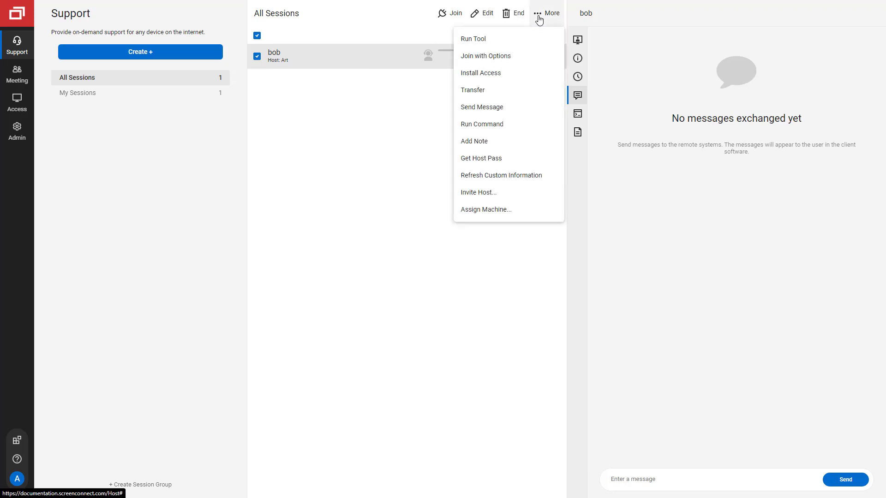
right_click(385, 65)
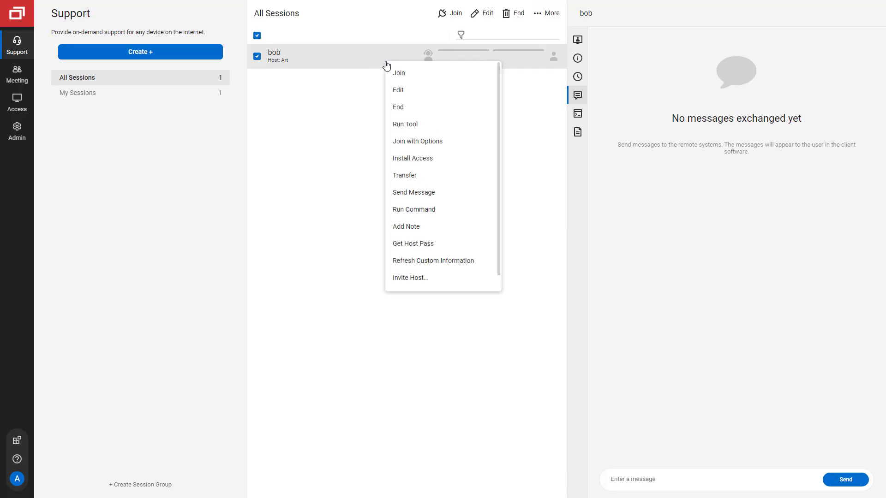
Invite a host to bob using the first quick-select address, then click Done
click(465, 281)
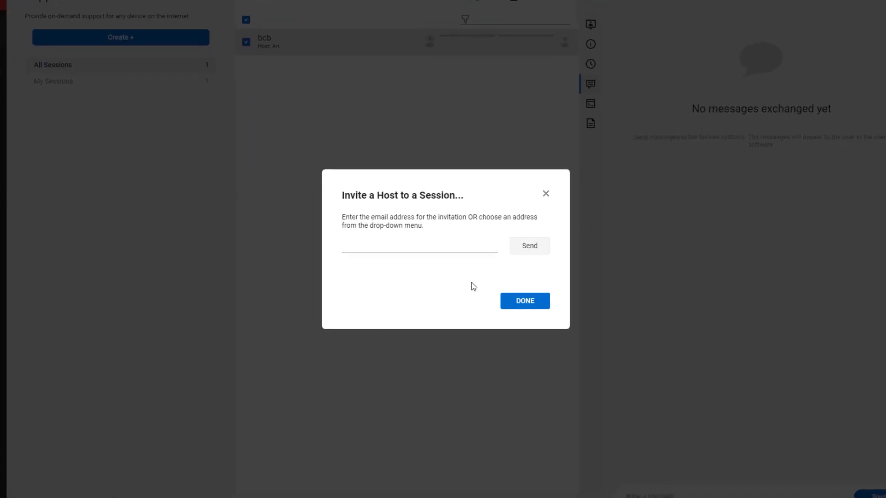
click(496, 250)
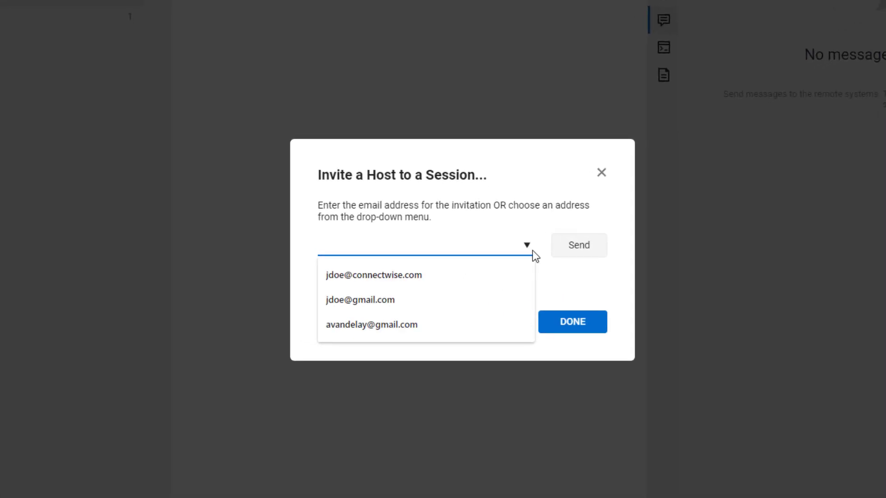
click(523, 274)
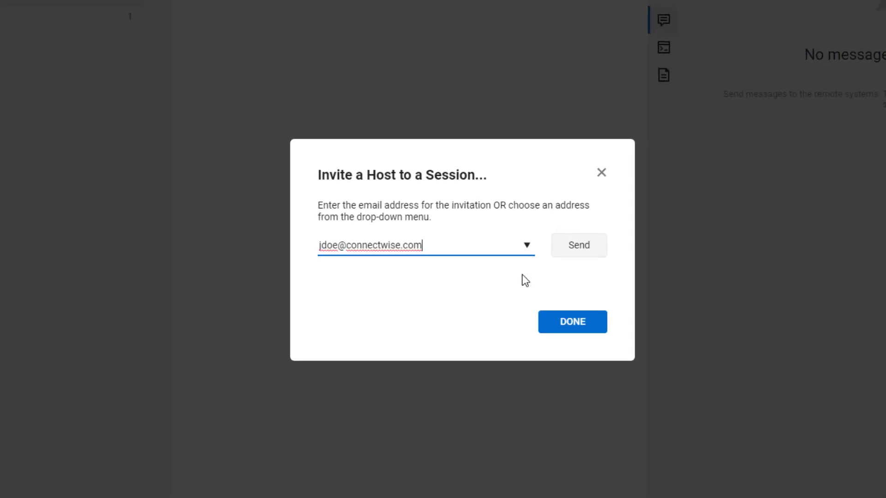
click(528, 278)
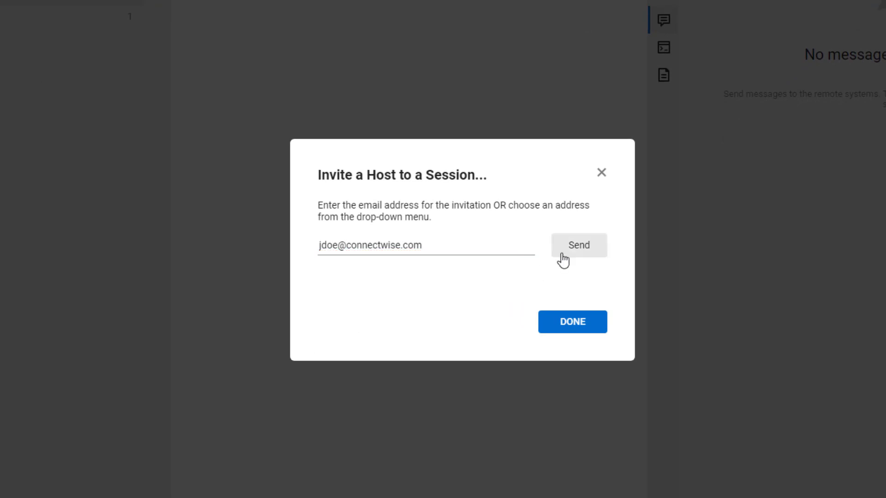
click(563, 261)
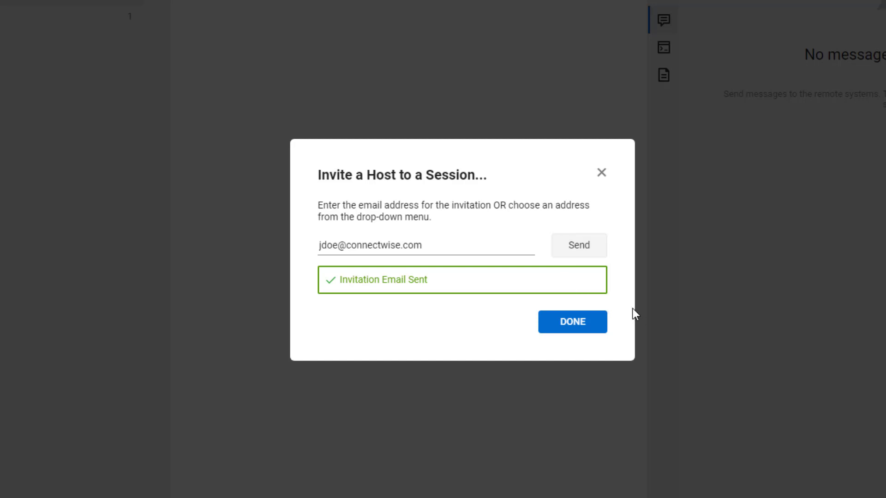
click(593, 321)
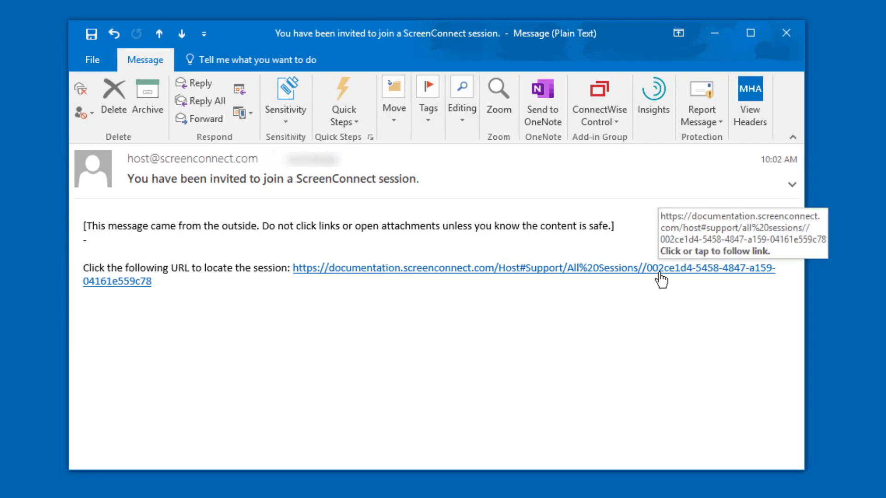
Follow the session URL in the Outlook invitation email to bob's session page
click(661, 279)
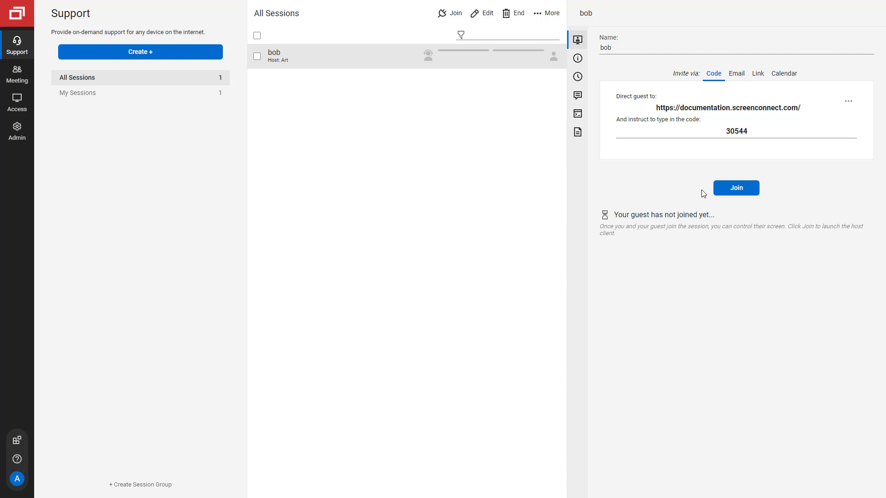
Click Join on bob's session panel to connect as host
click(719, 195)
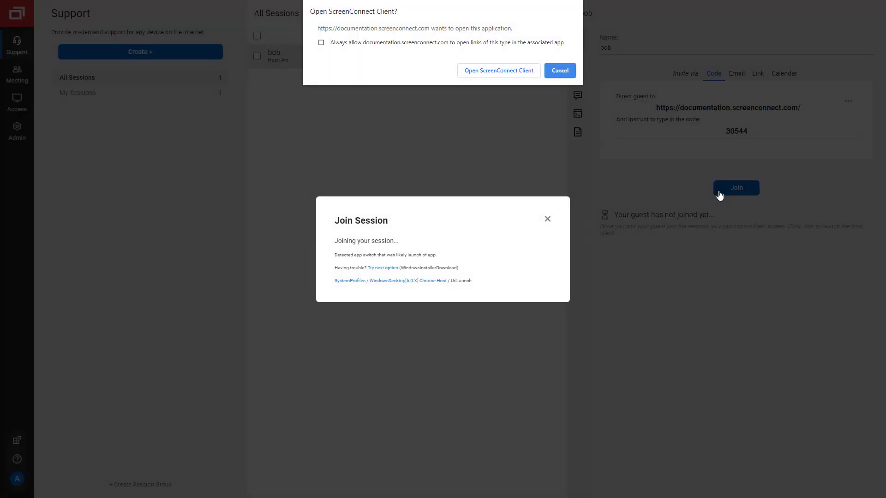